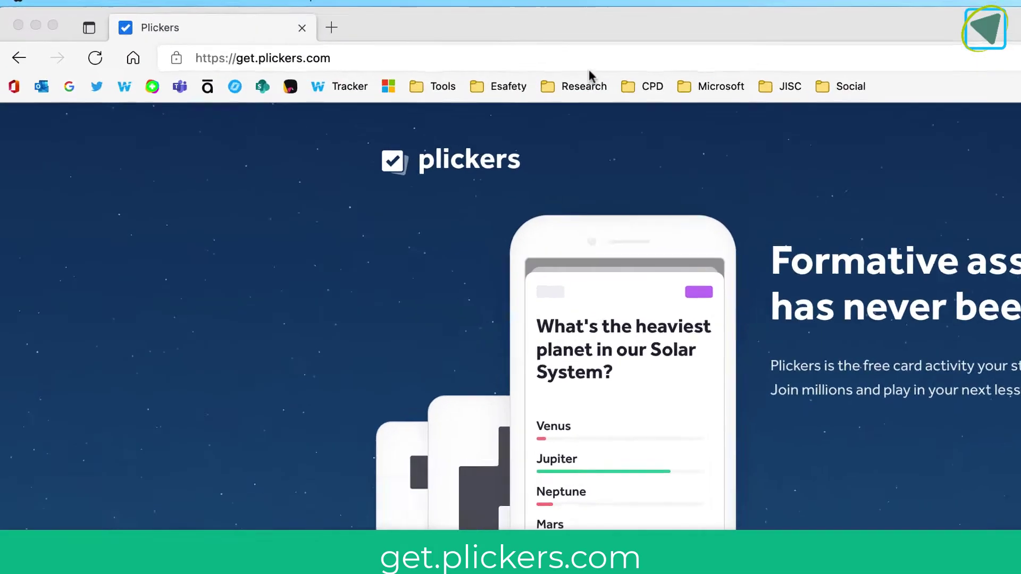
- Create a free Plickers account by signing up with a Google account
click(583, 61)
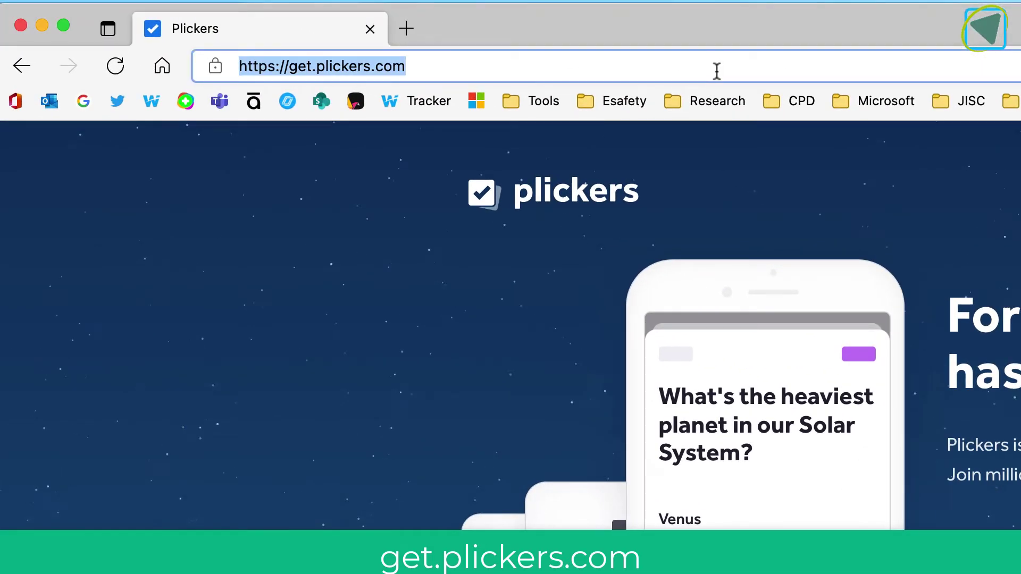
click(950, 212)
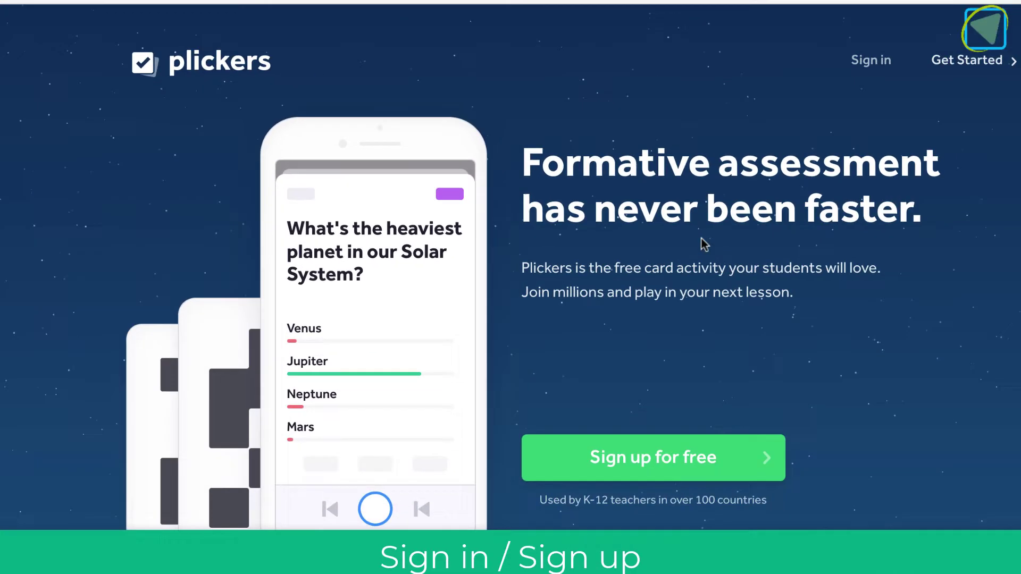
click(573, 439)
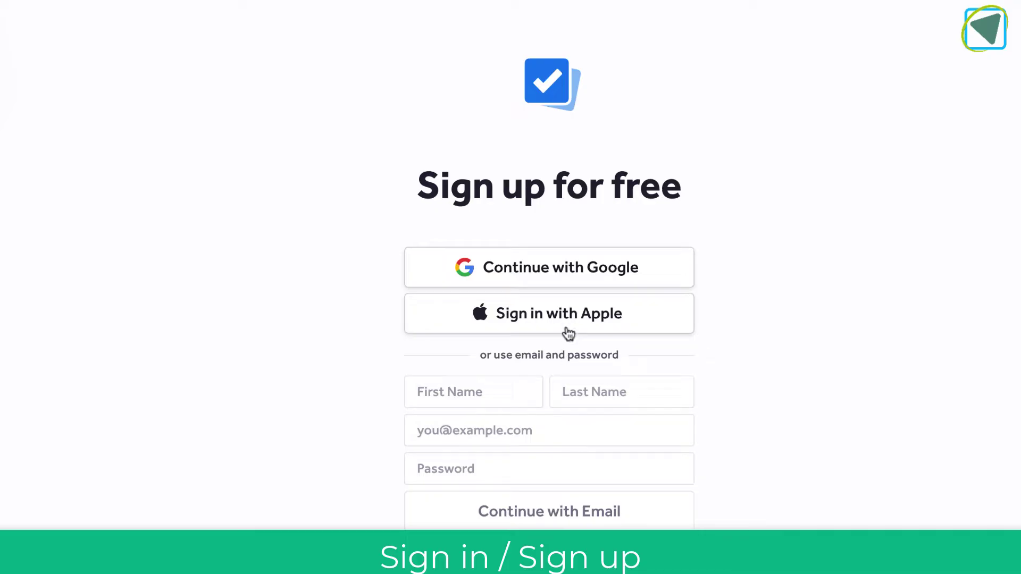
click(569, 271)
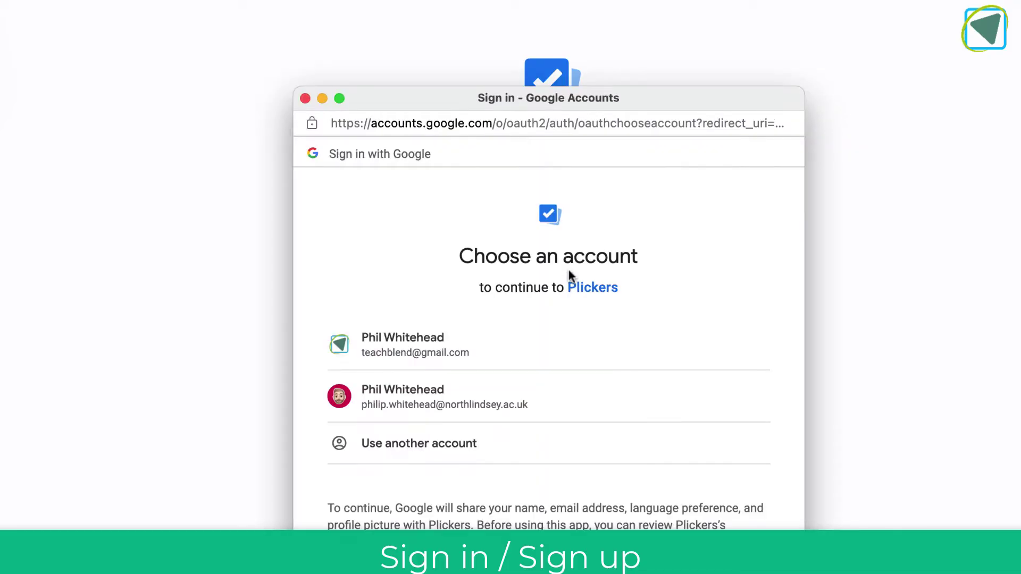
click(566, 392)
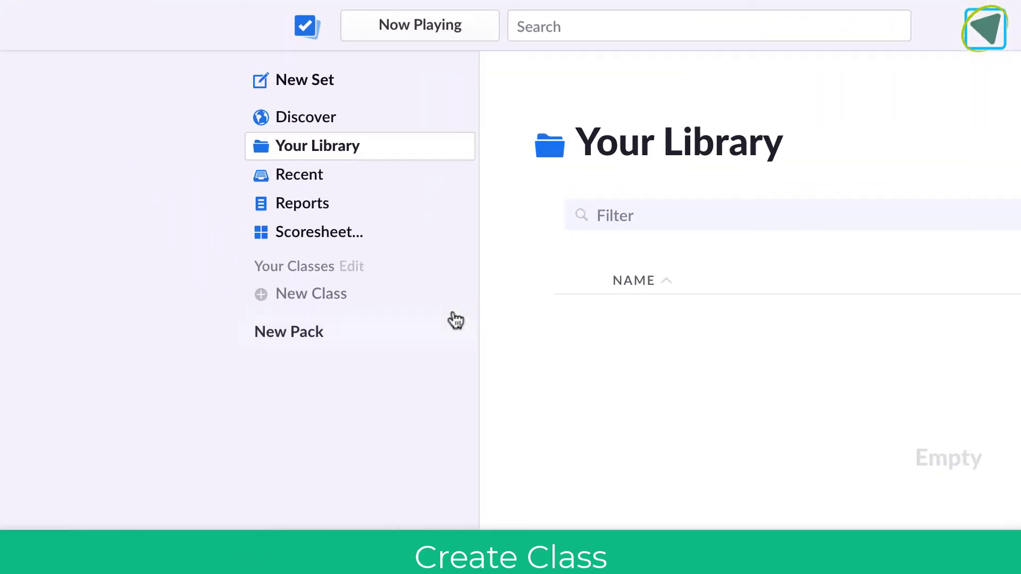
- Create a new class named 'Computing L2'
click(417, 299)
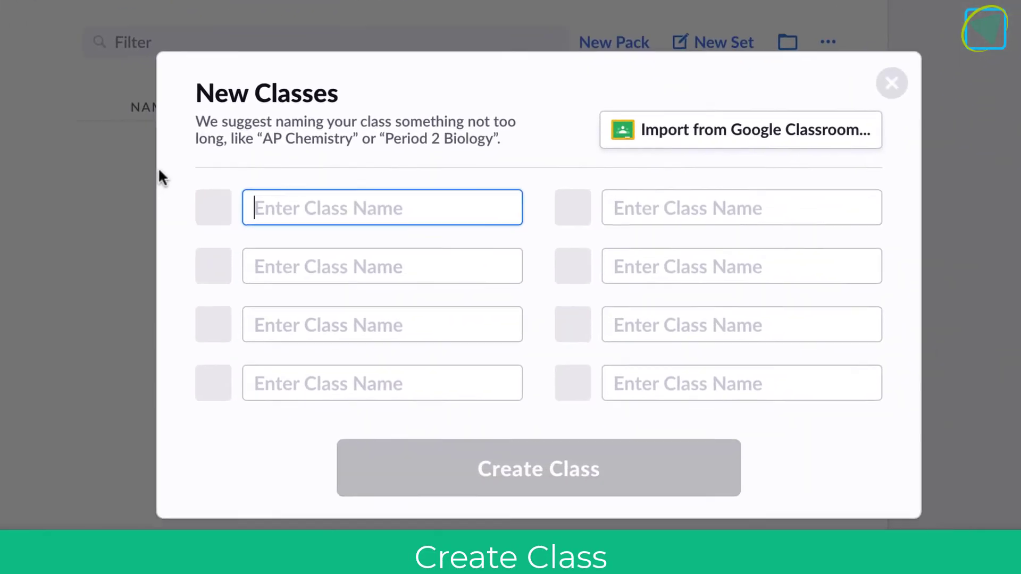
text(Computing L2)
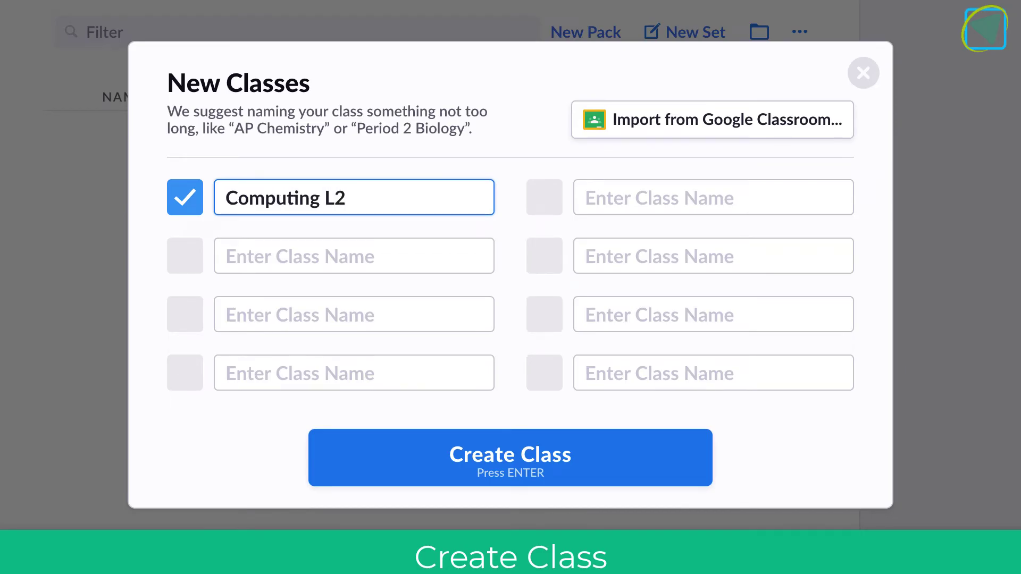
click(534, 447)
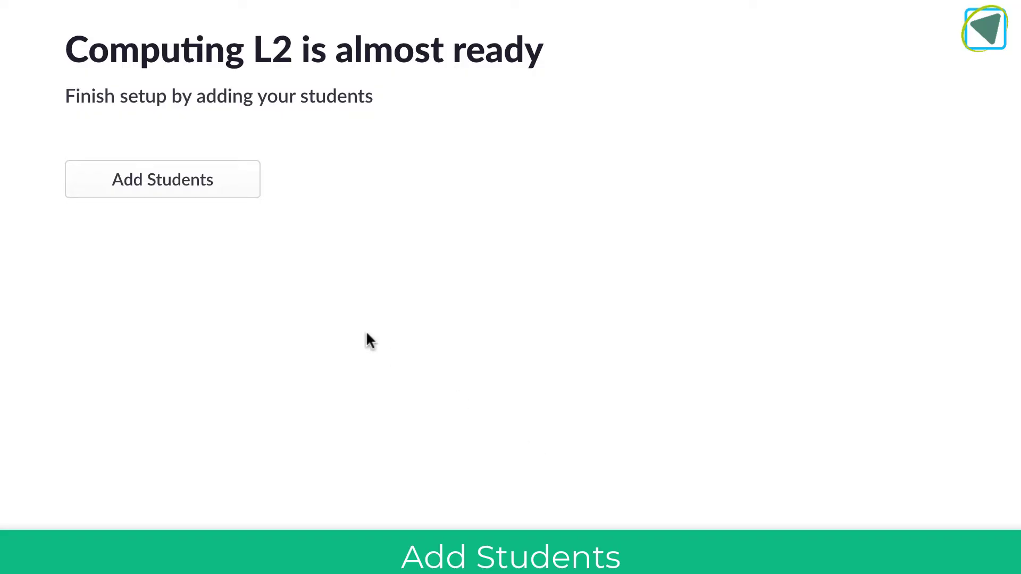
- Paste in five student names and assign card numbers sorted by last name
click(183, 183)
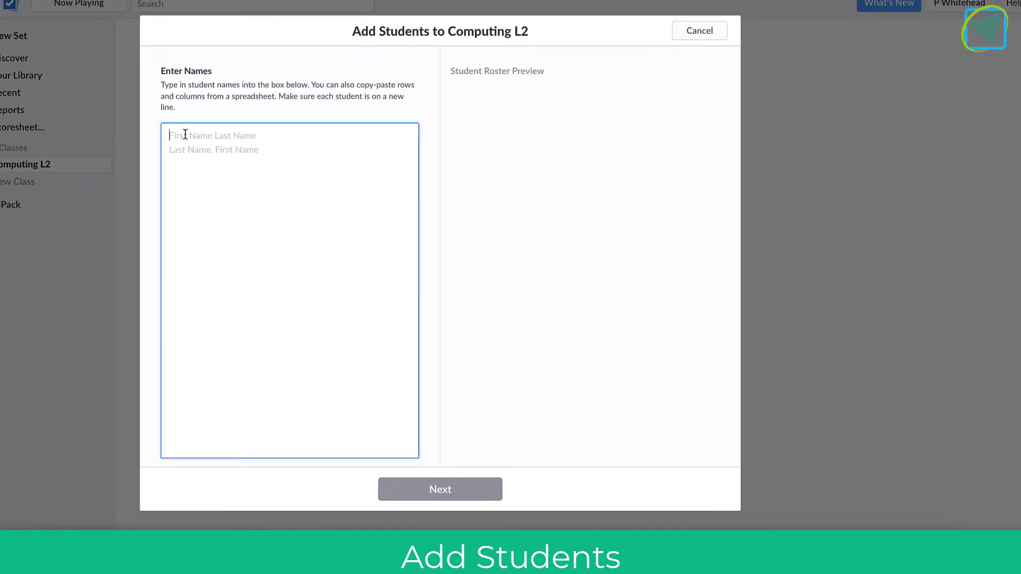
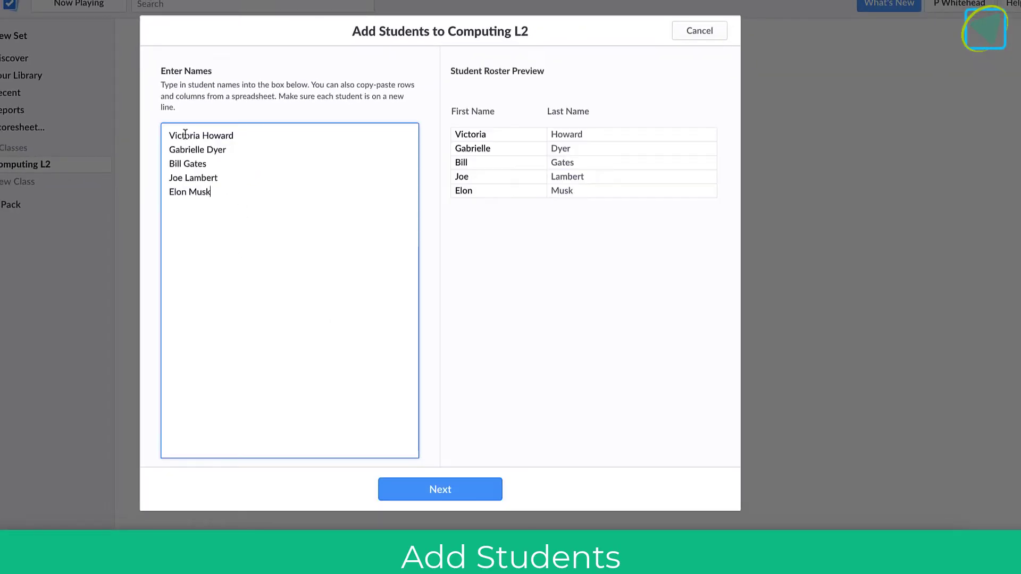
click(478, 486)
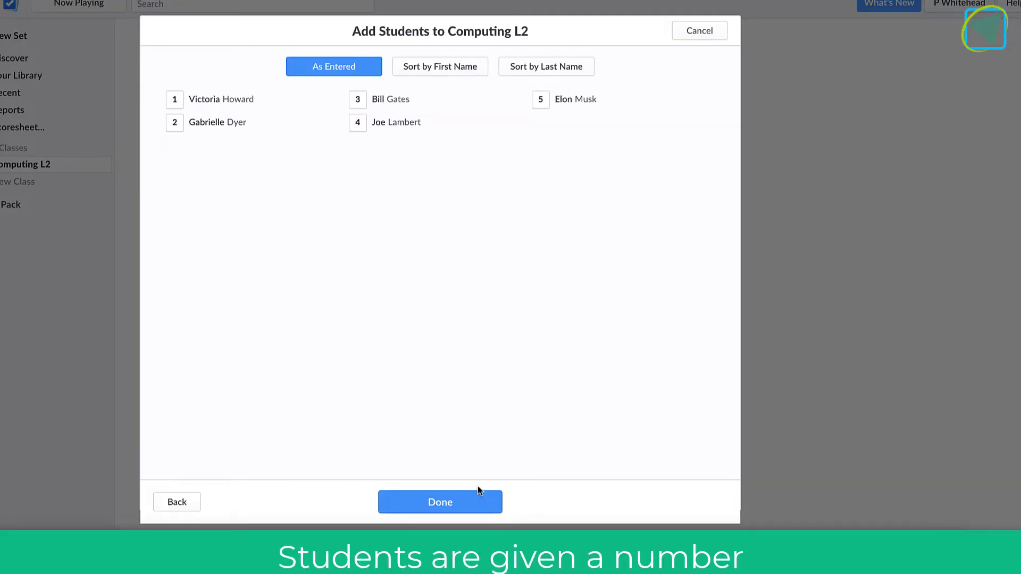
click(446, 69)
click(529, 69)
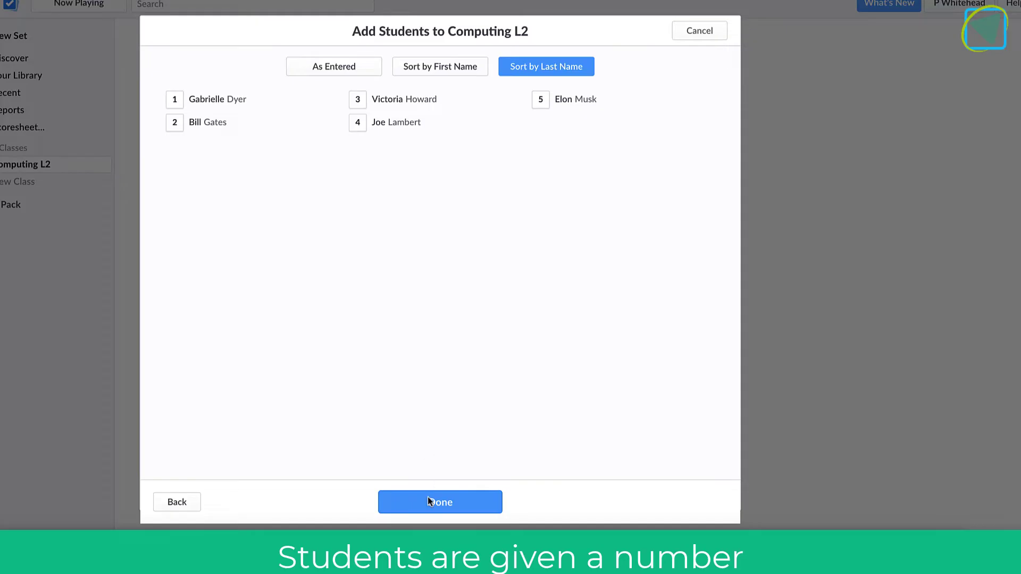
click(430, 501)
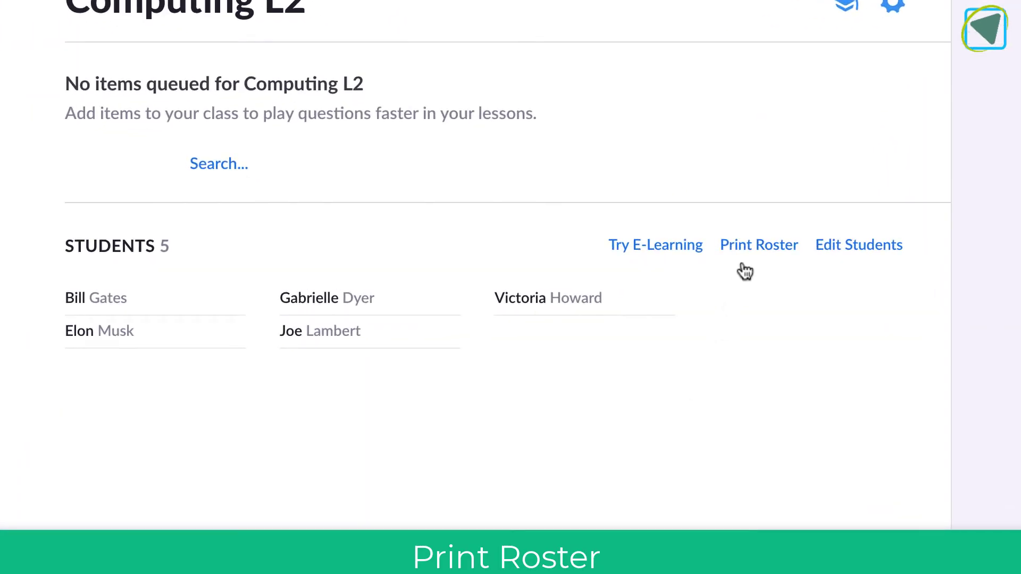
click(759, 245)
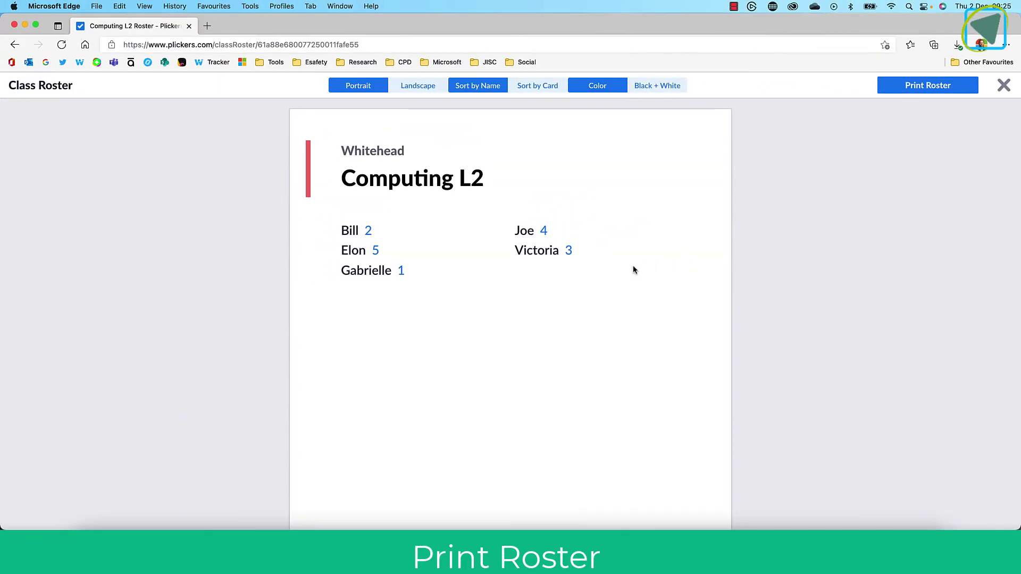
click(428, 90)
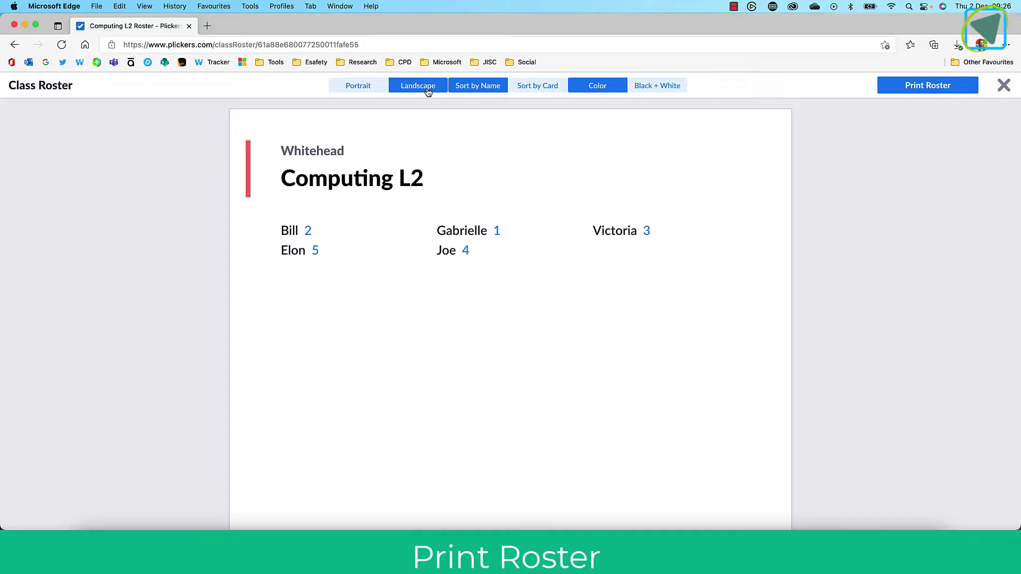
click(535, 93)
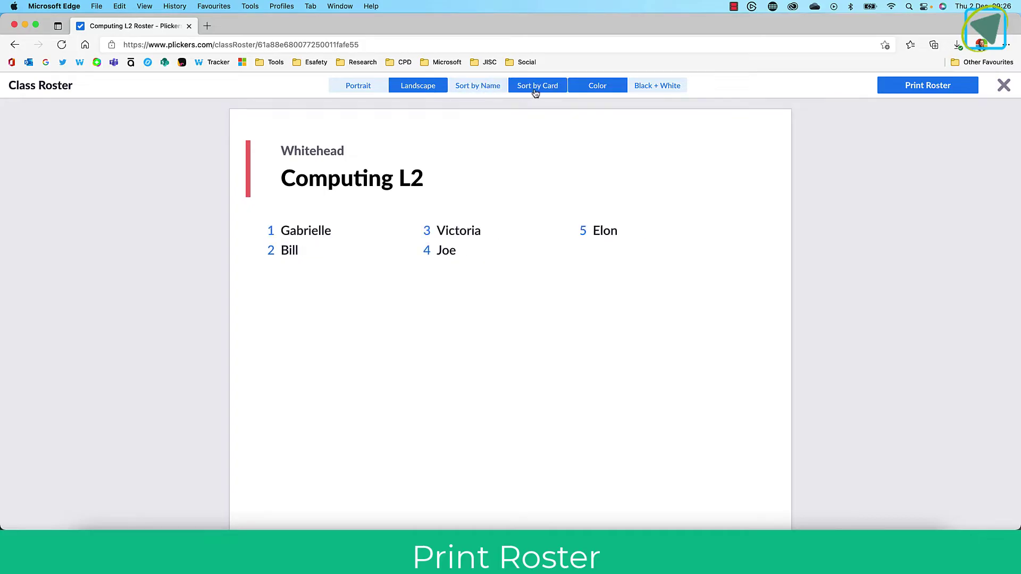
click(1003, 85)
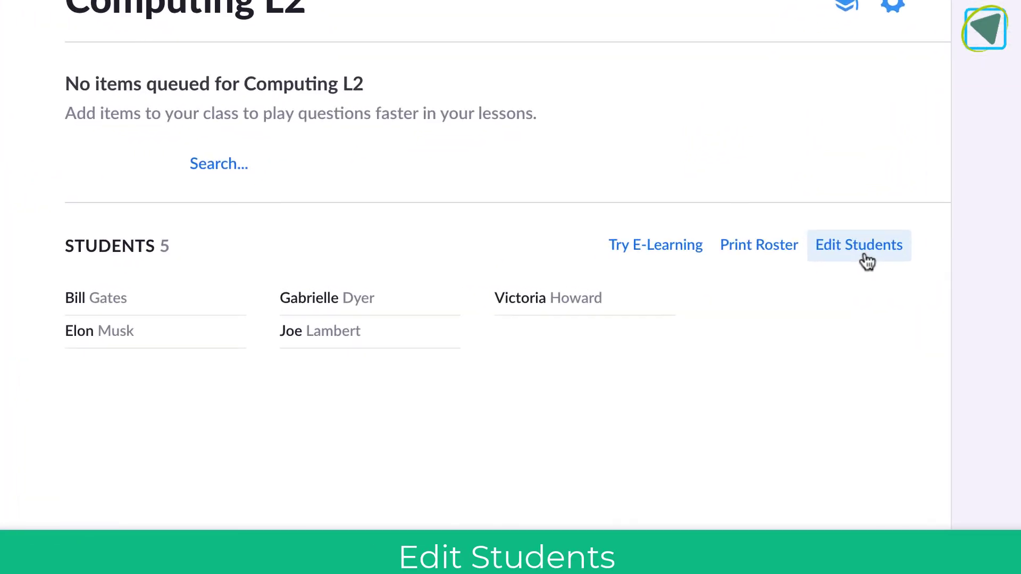
click(865, 256)
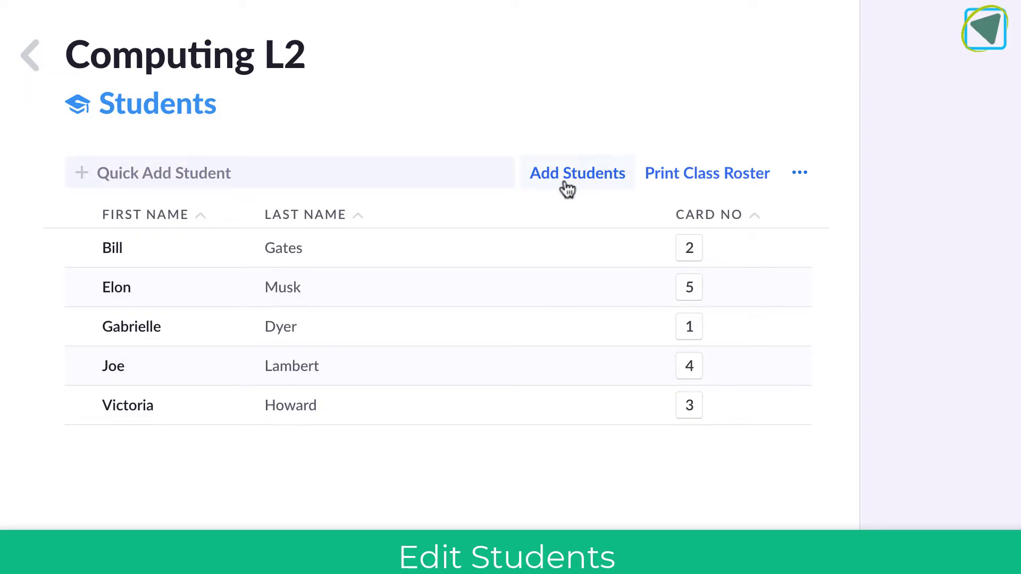
click(801, 176)
click(806, 181)
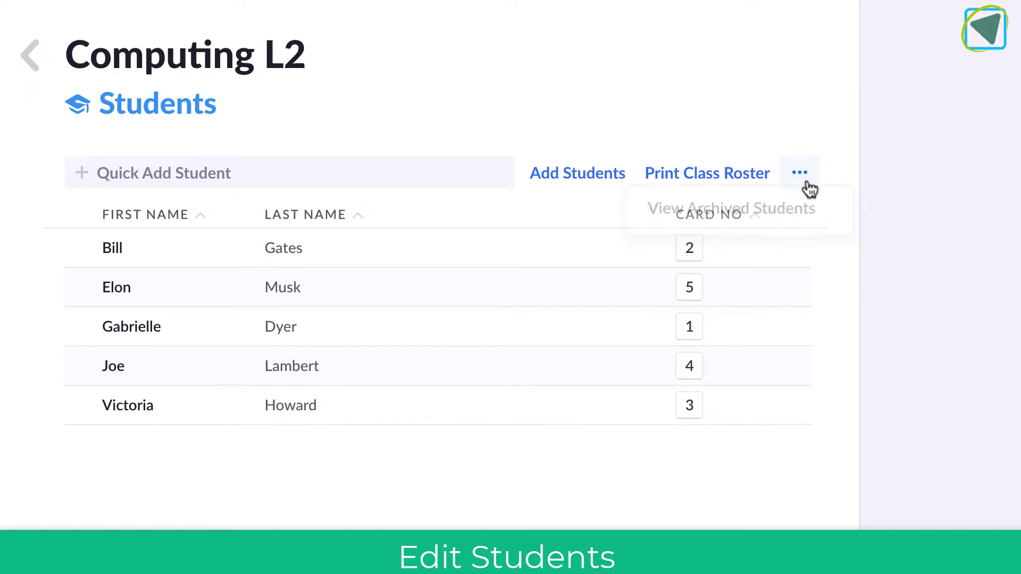
click(425, 241)
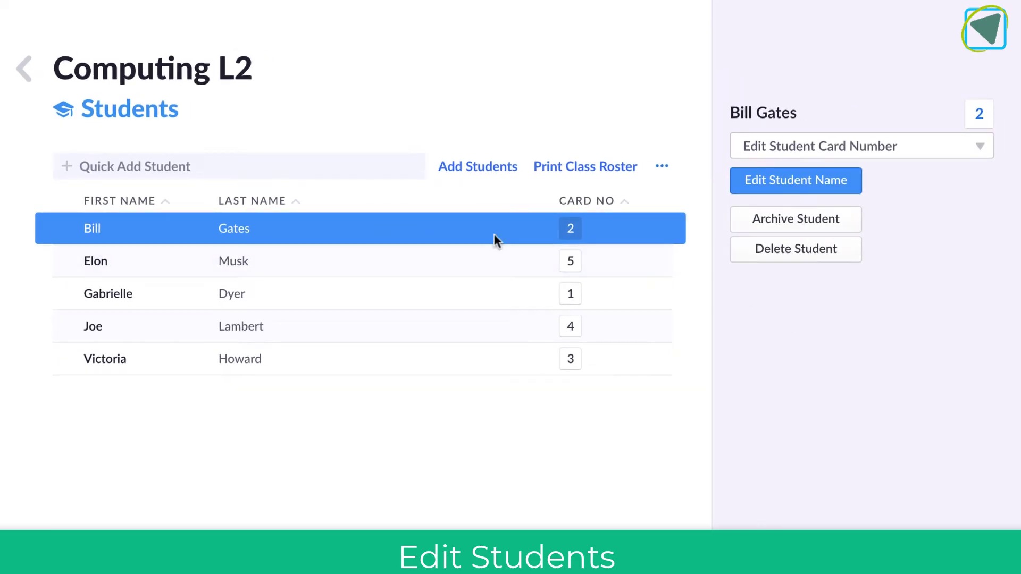
click(24, 69)
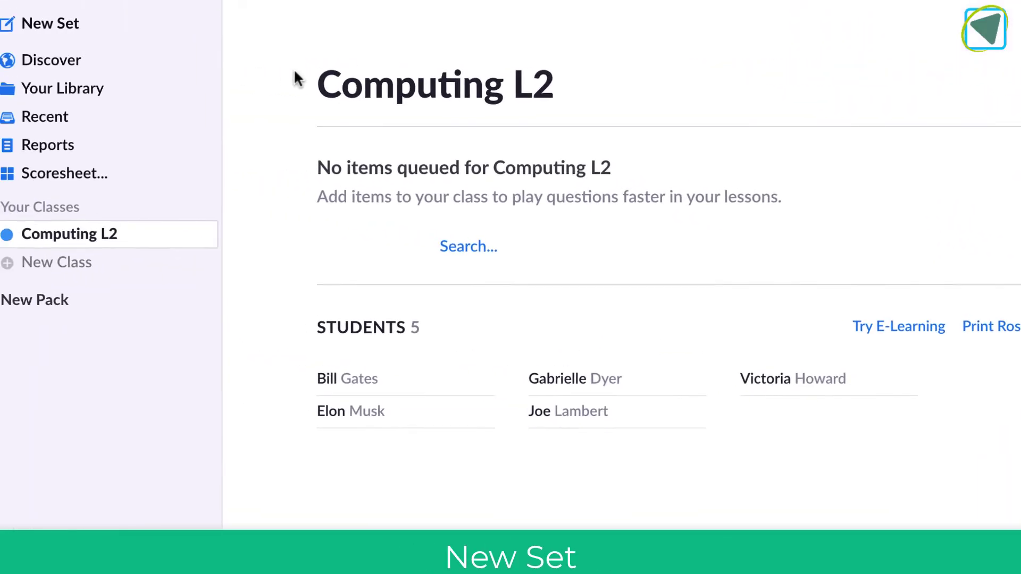
- Start a new set with a second question slide, keeping question 1 graded
click(137, 36)
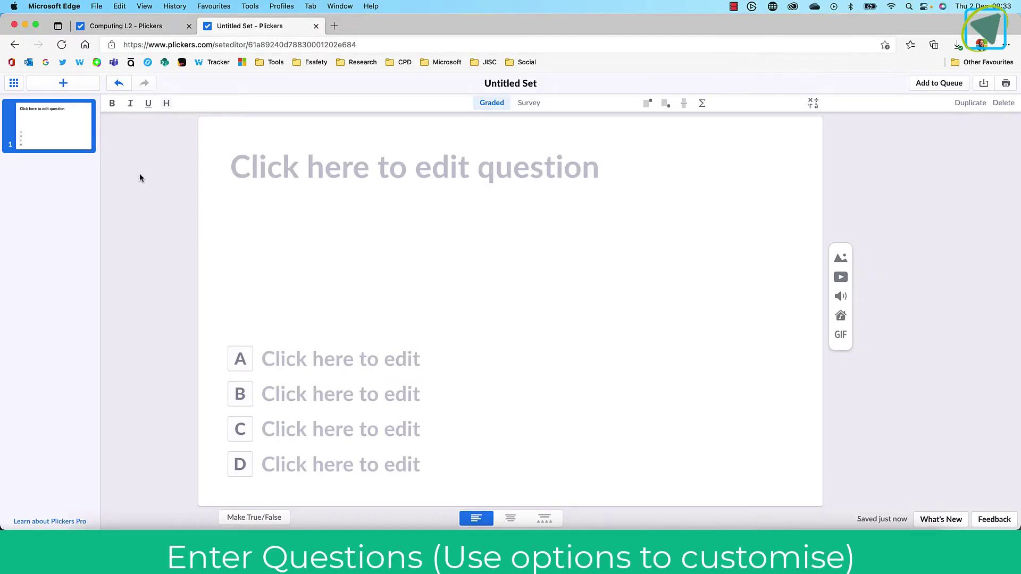
click(17, 85)
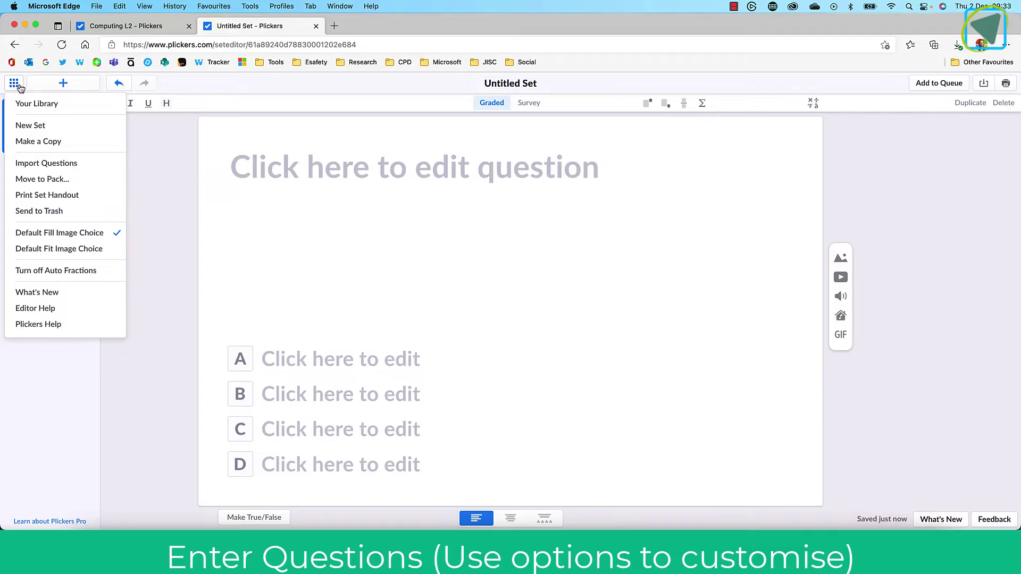
click(18, 85)
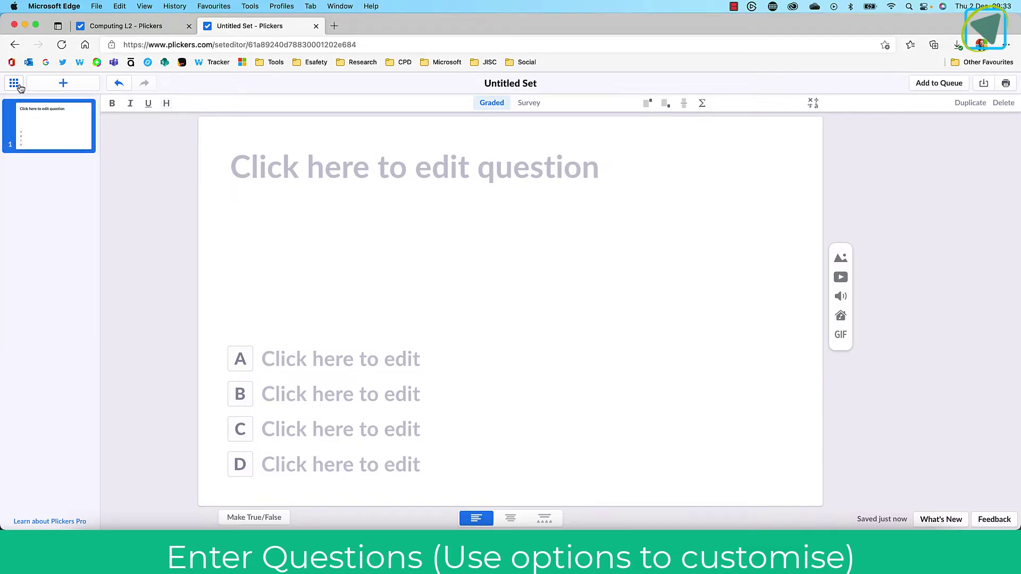
click(63, 83)
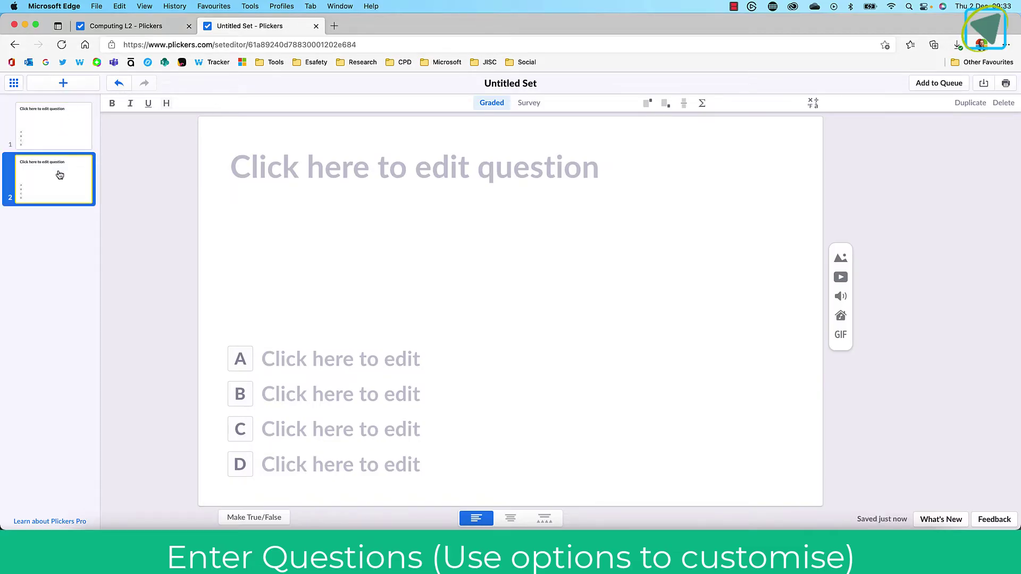
click(62, 136)
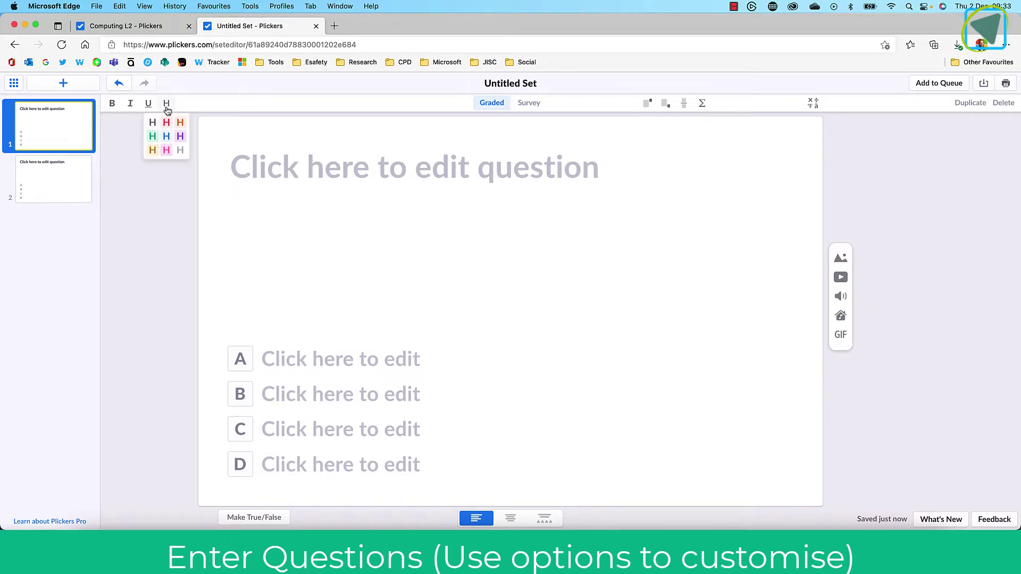
click(529, 103)
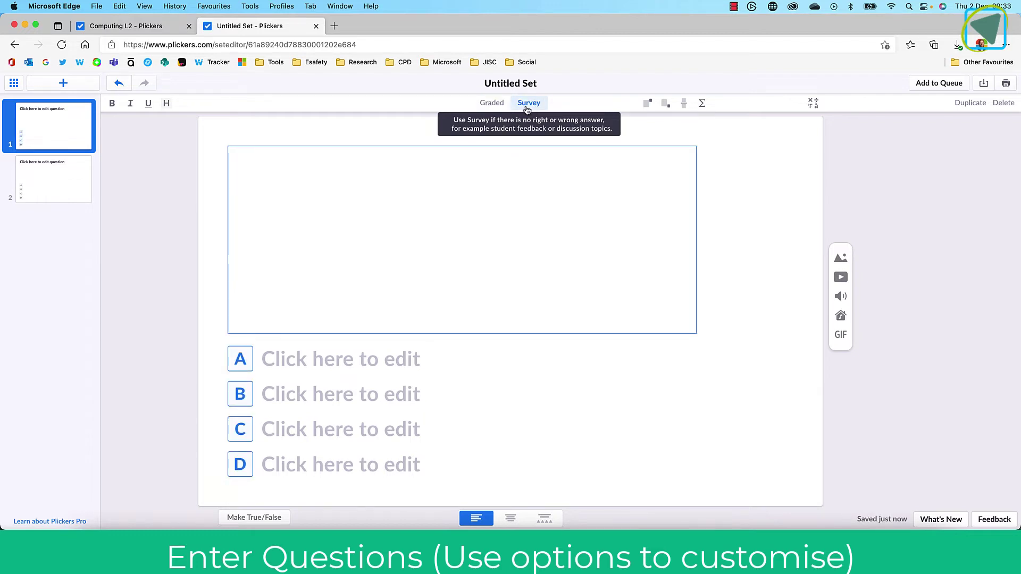
click(501, 106)
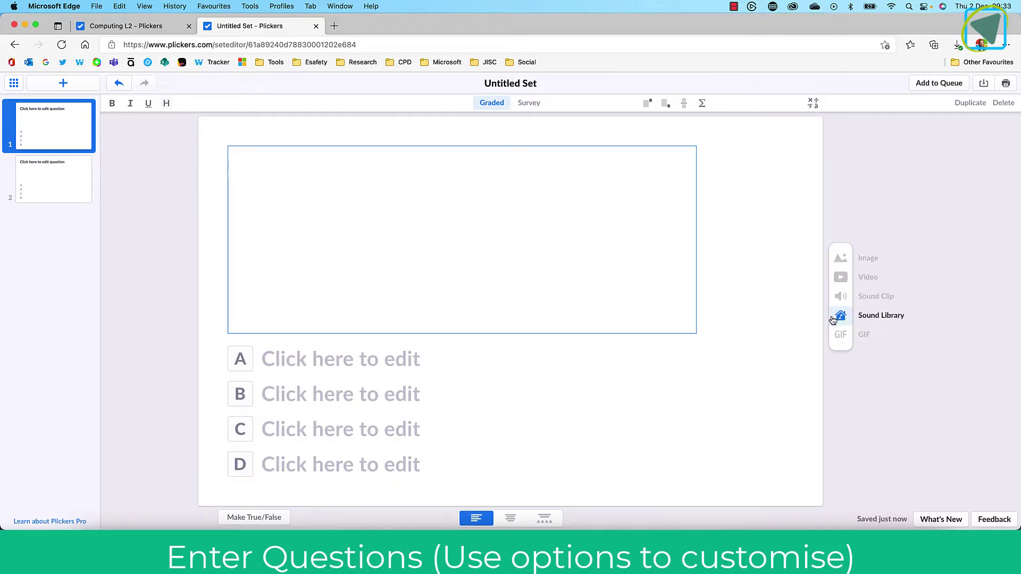
- Enter 'What is a mouse?' with choices Input Device, Output Device, Storage Device, All
click(387, 173)
text(What is a mouse?)
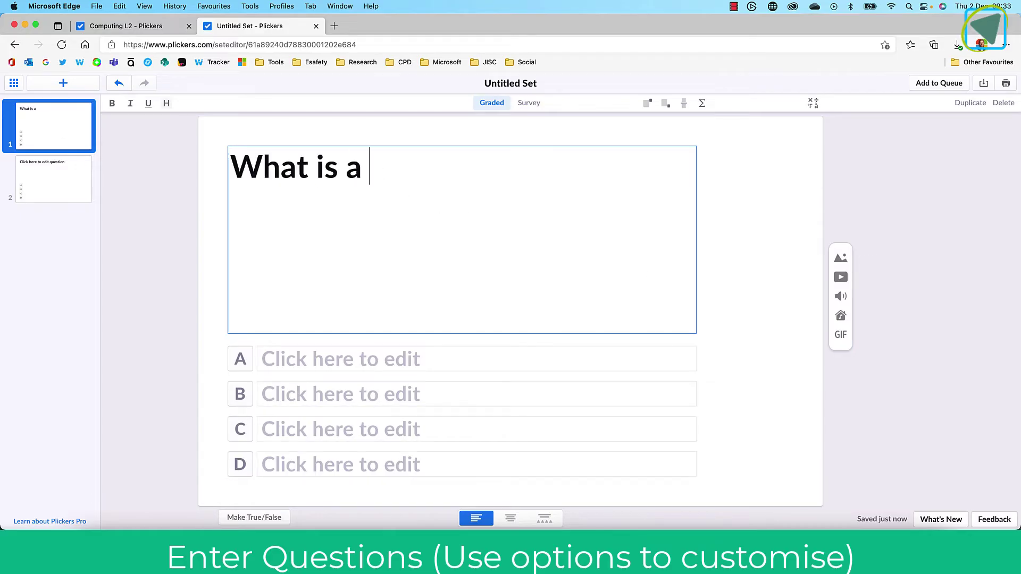
click(303, 351)
text(Input Device)
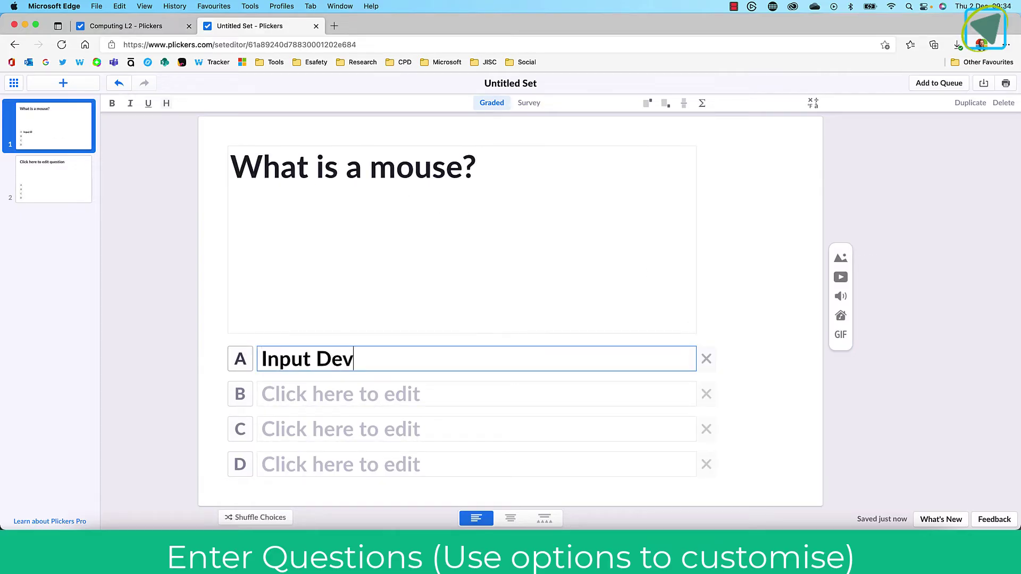
click(296, 391)
text(Output Device)
click(293, 424)
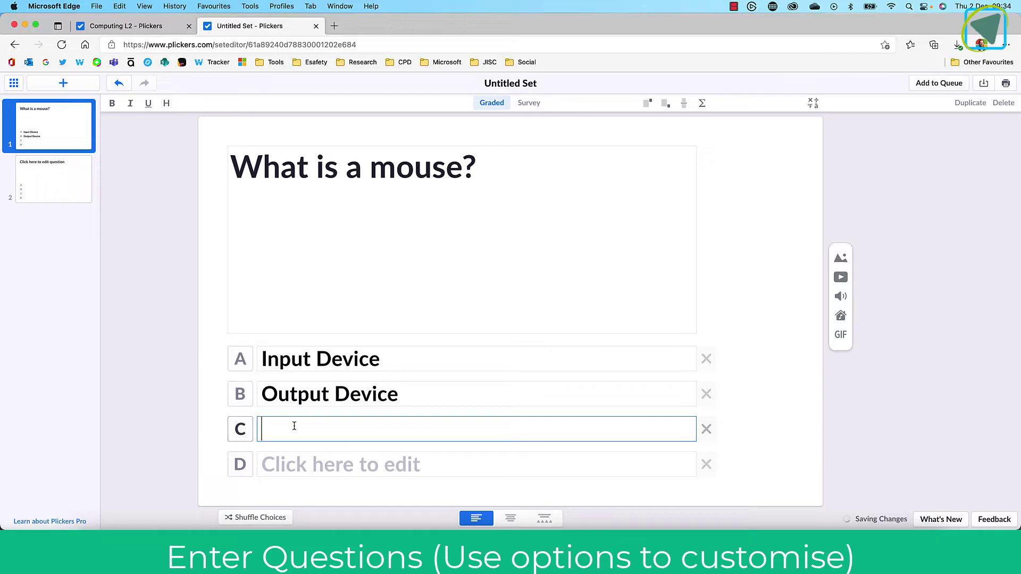
text(Storage Device)
click(301, 460)
text(All)
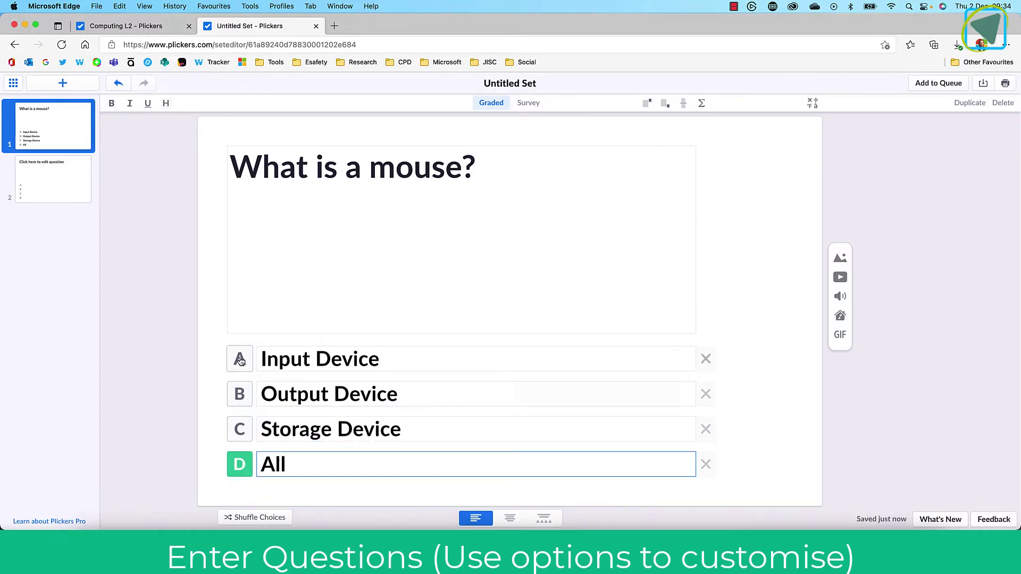
- Shuffle the answer choice order twice
key(Tab)
click(257, 517)
click(261, 518)
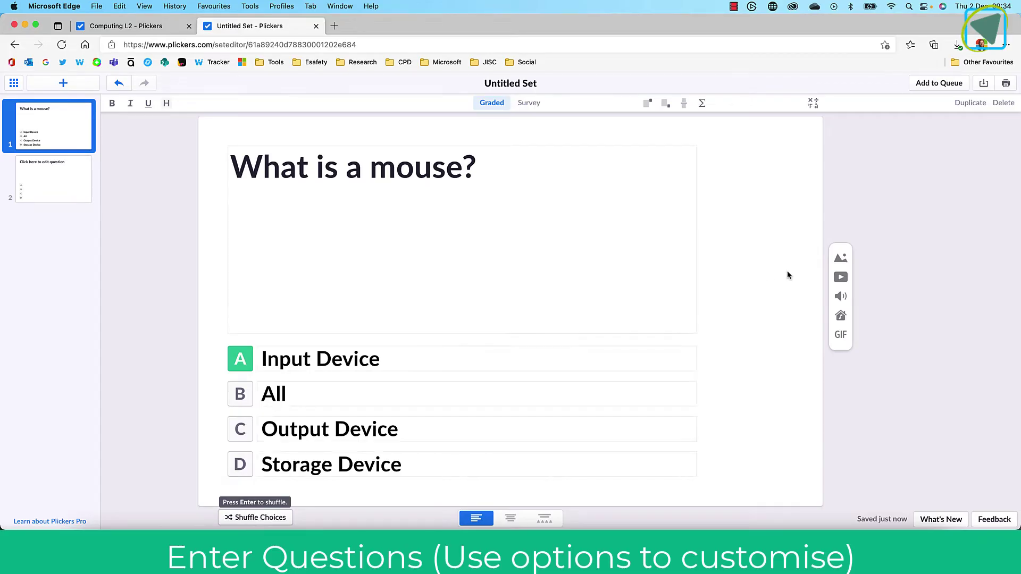
- Search images for 'computer mouse' and insert a result into the question
click(841, 258)
text(computer mouse)
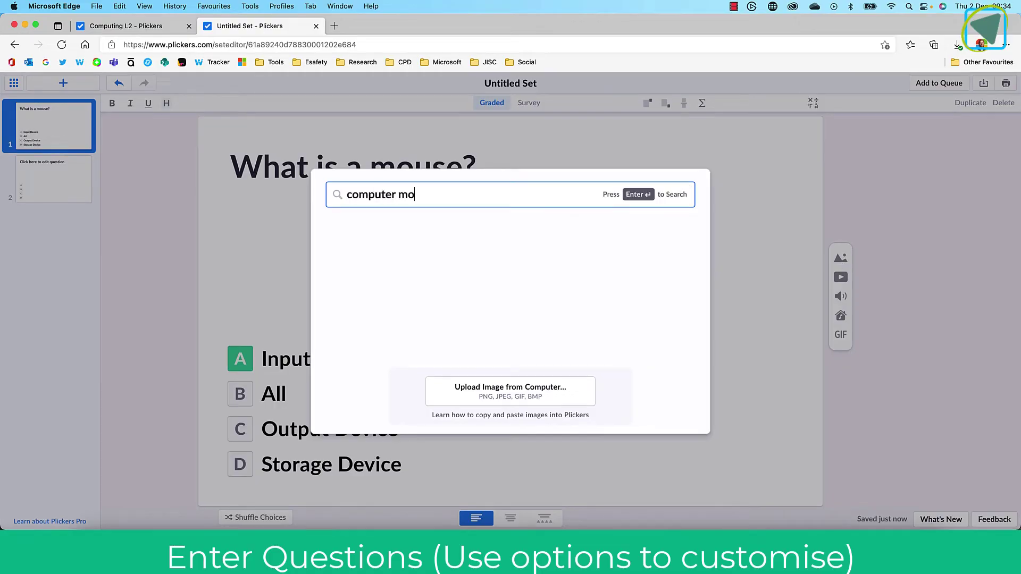
key(Return)
click(578, 259)
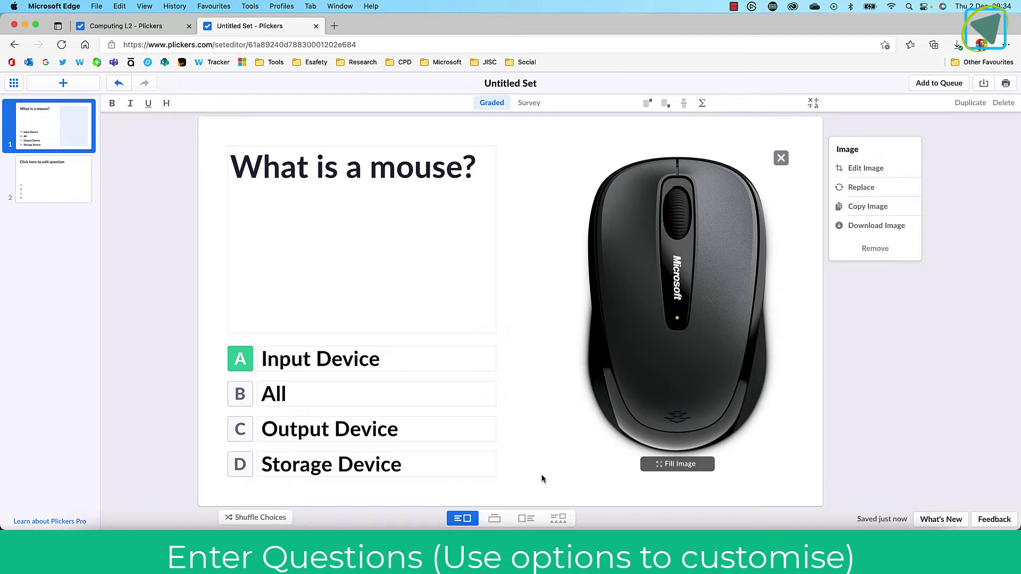
- Try each layout, then settle on image-right with text choices
click(494, 519)
click(527, 519)
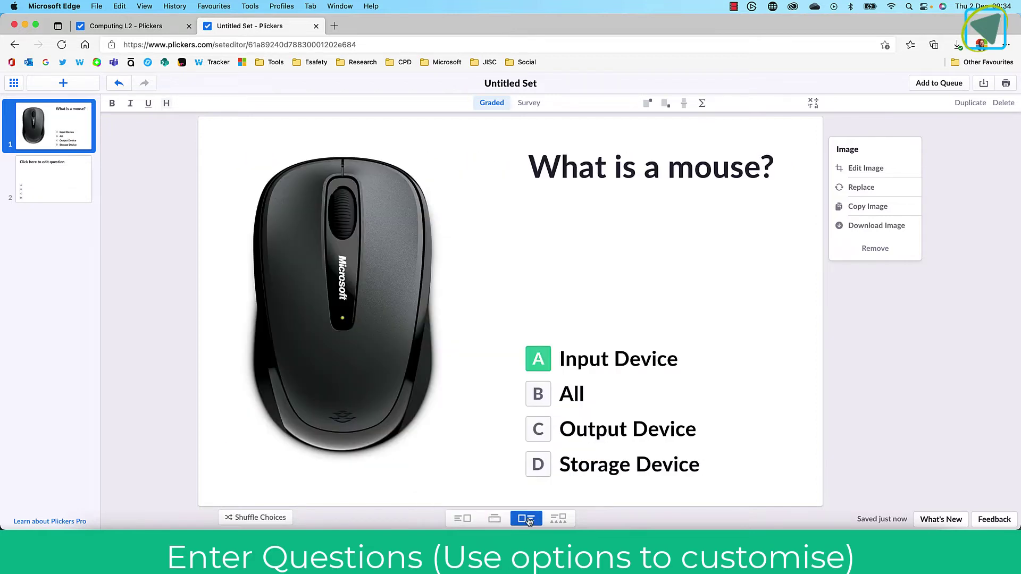
click(558, 519)
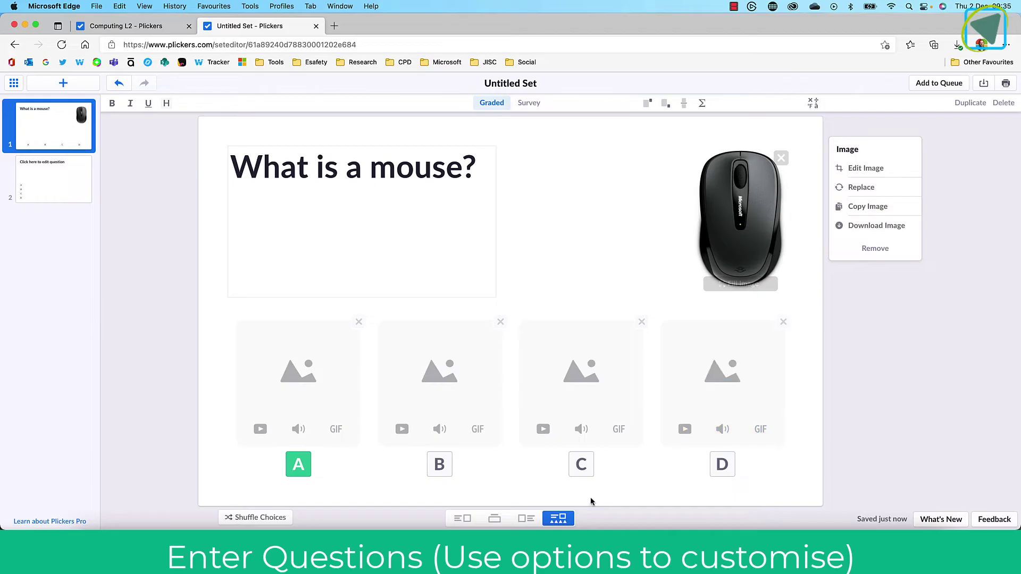
click(463, 519)
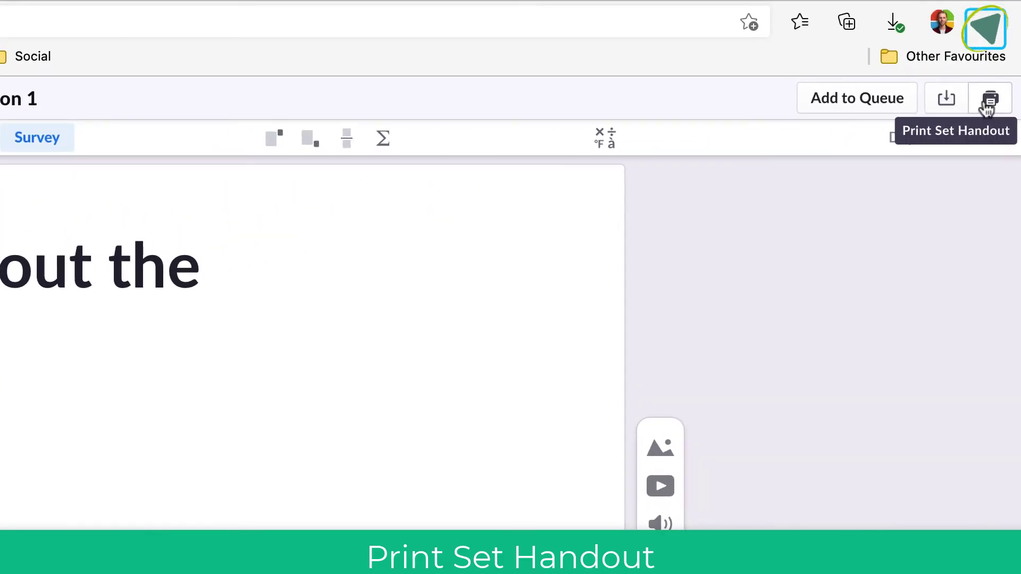
click(988, 102)
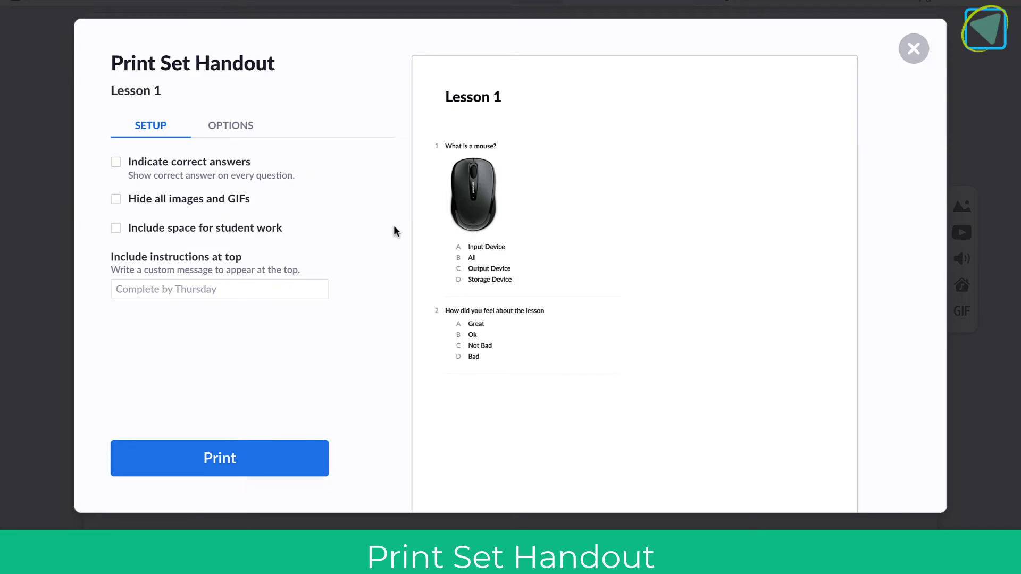
click(221, 228)
click(222, 227)
click(247, 197)
click(247, 197)
click(258, 165)
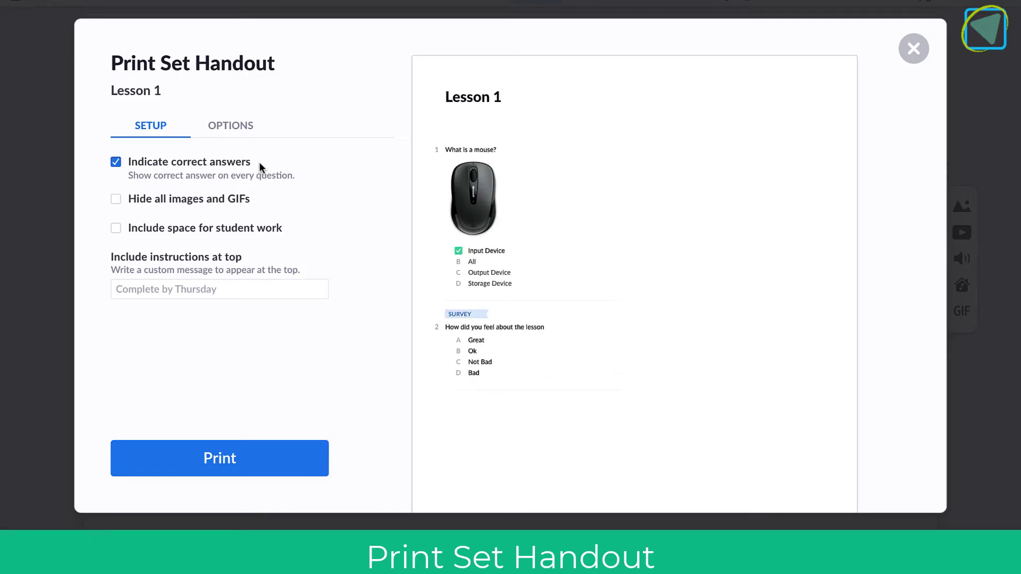
click(259, 162)
click(231, 129)
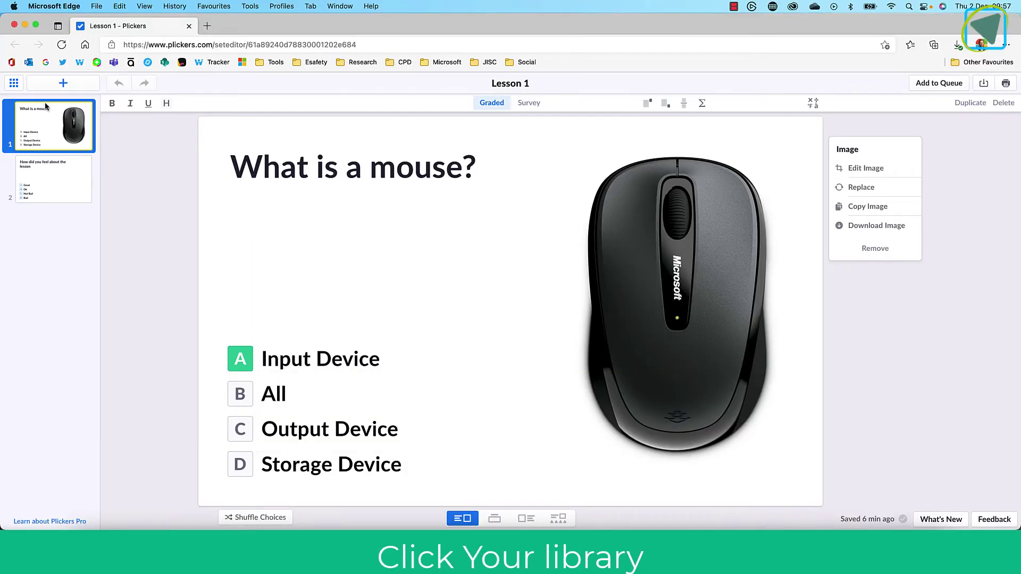
- Return to Your Library and open the Get Plickers Cards help article
click(12, 83)
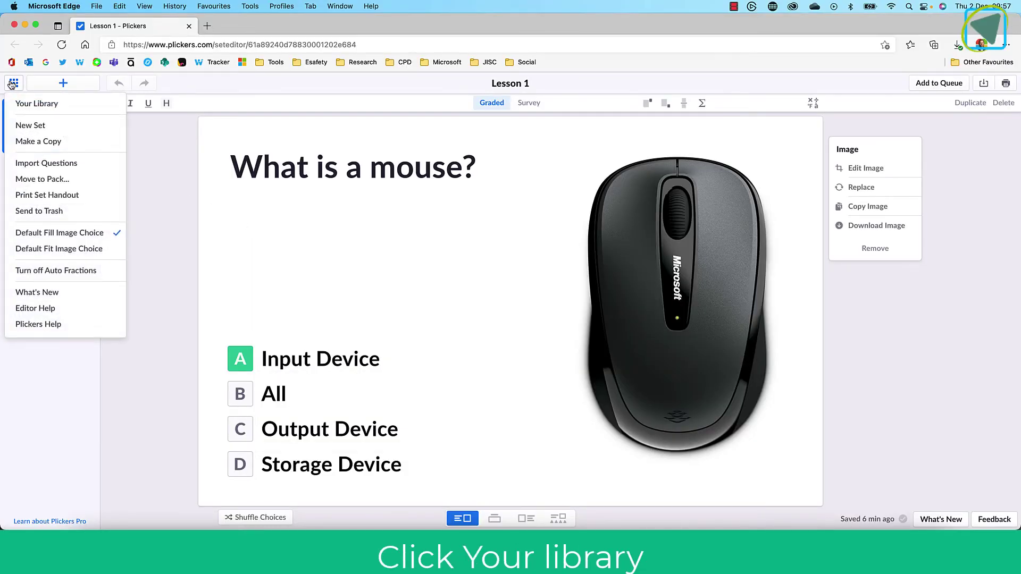
click(59, 104)
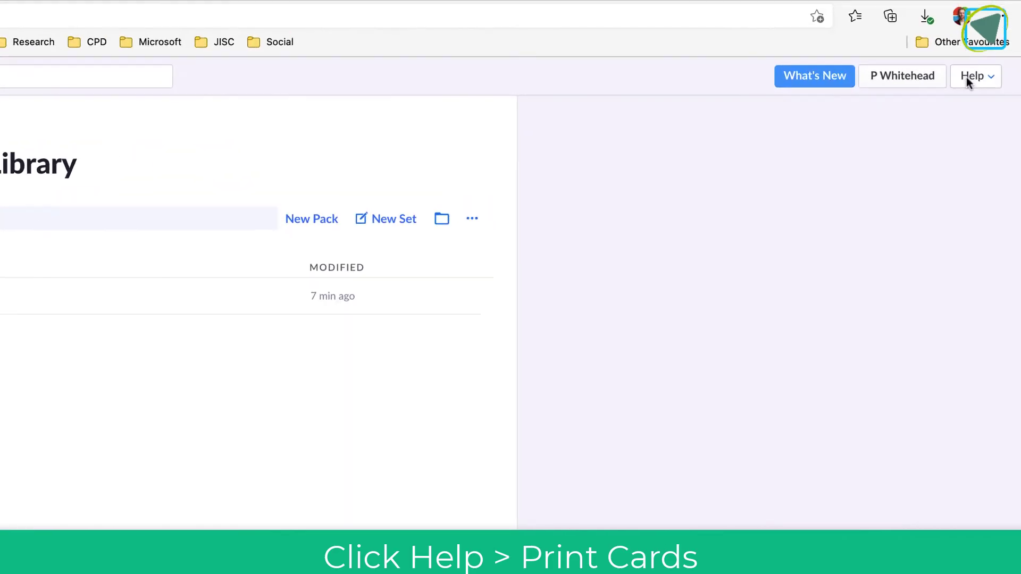
click(967, 79)
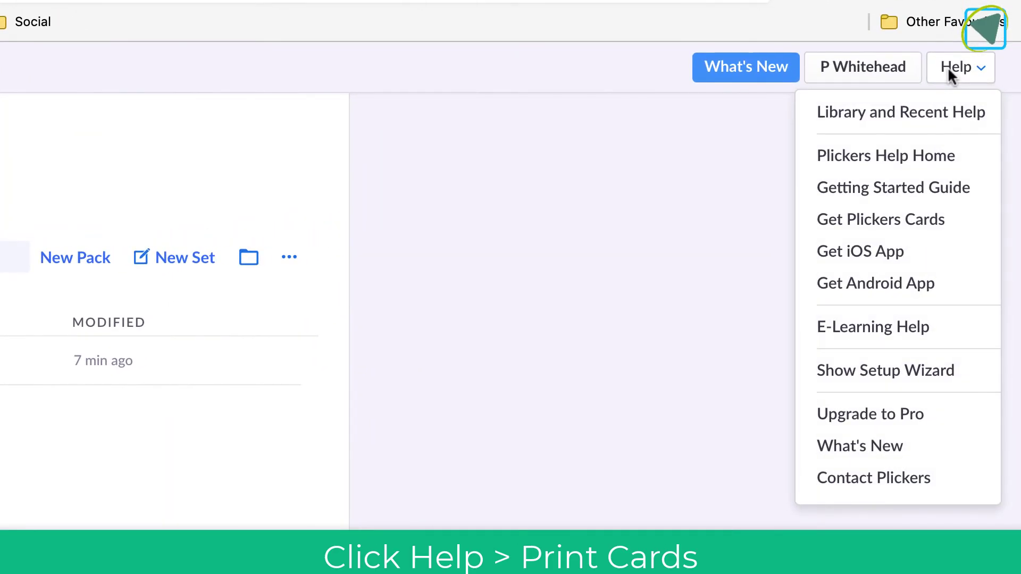
click(952, 219)
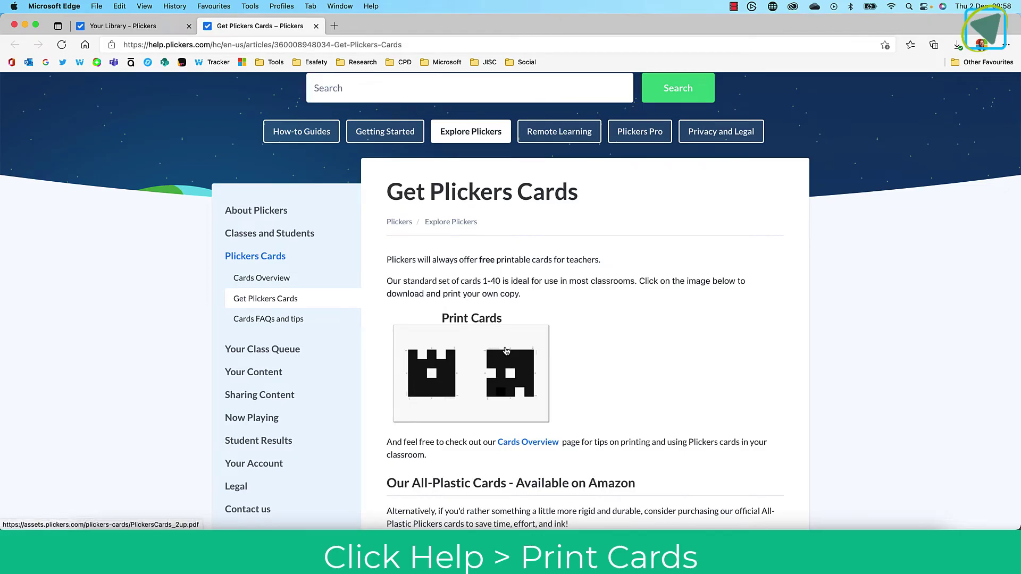
- Open the printable Plickers cards PDF from the help page
click(506, 351)
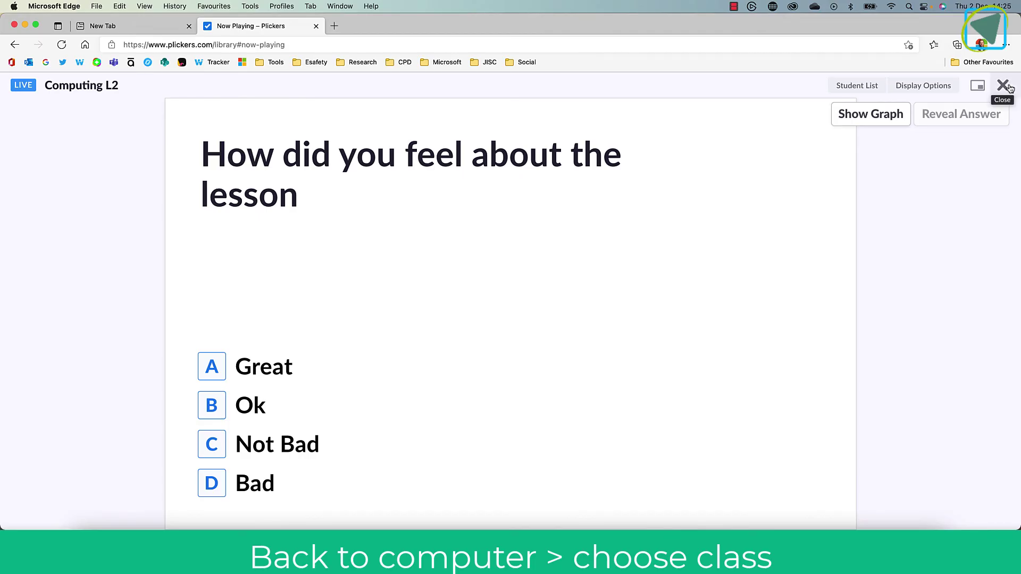
- Close Now Playing and mark Lesson 1 done for Computing L2
click(1008, 87)
click(210, 220)
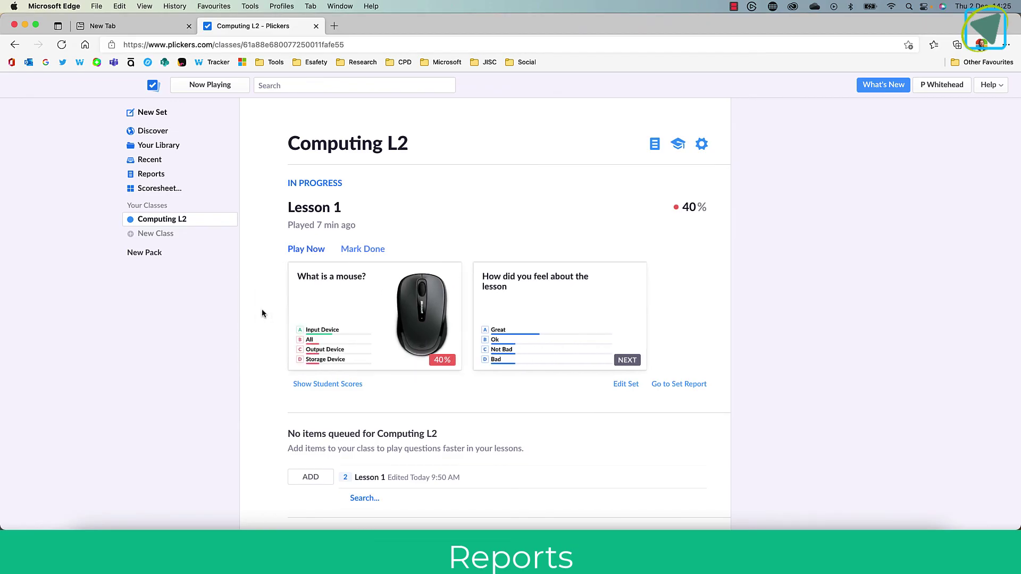
click(363, 250)
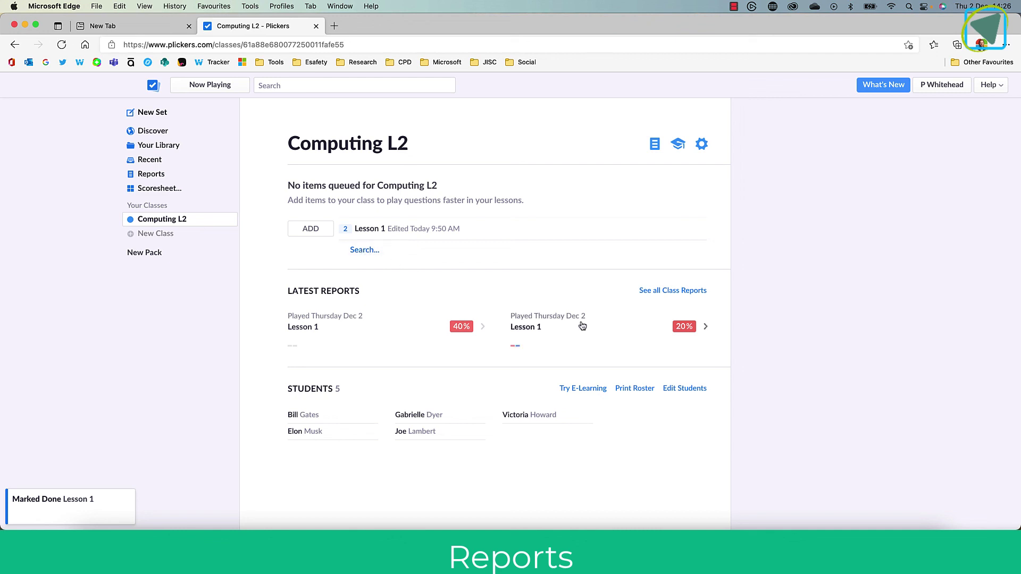
- Open the Lesson 1 report and view the mouse and survey question results
click(462, 333)
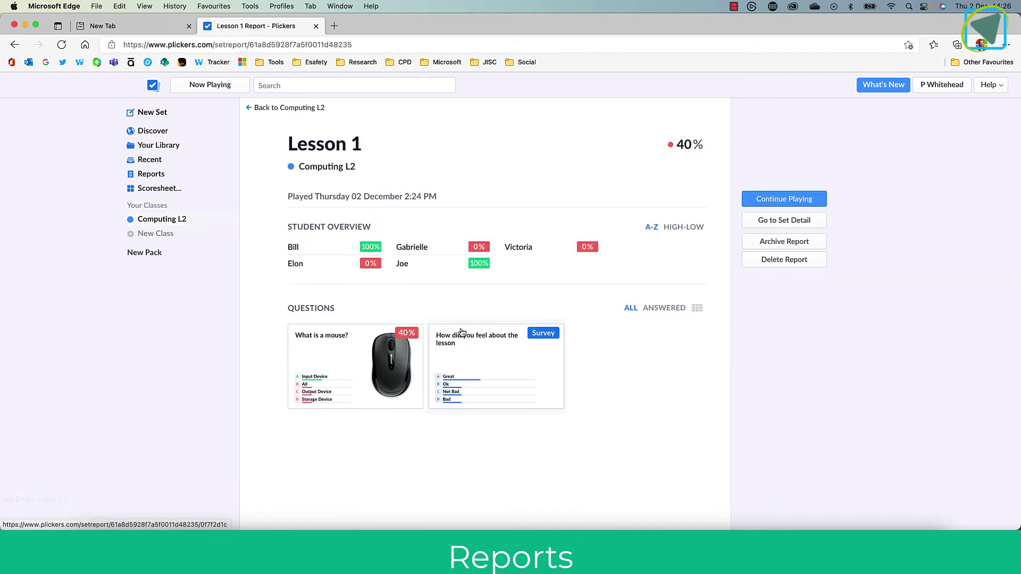
click(403, 354)
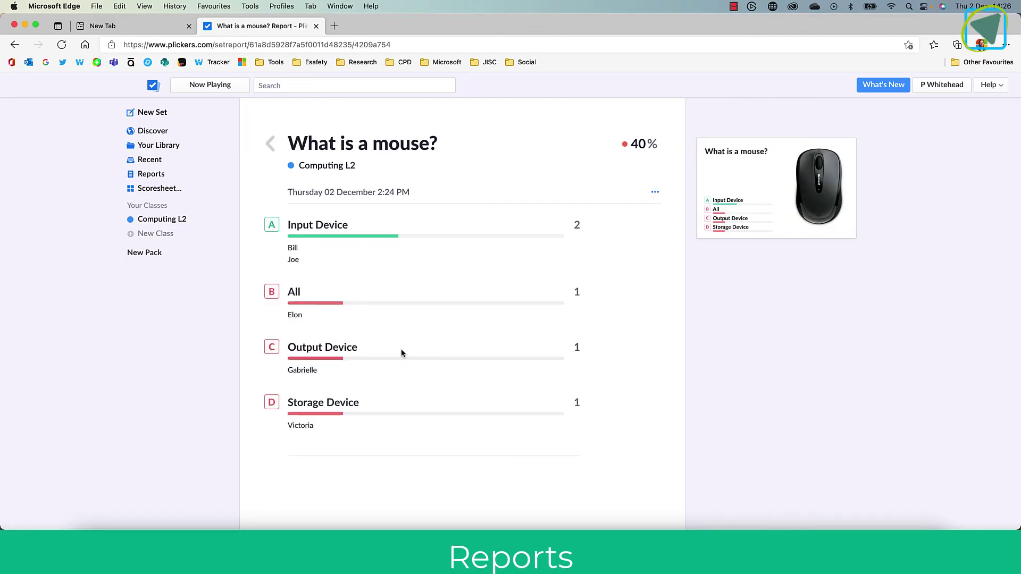
click(271, 143)
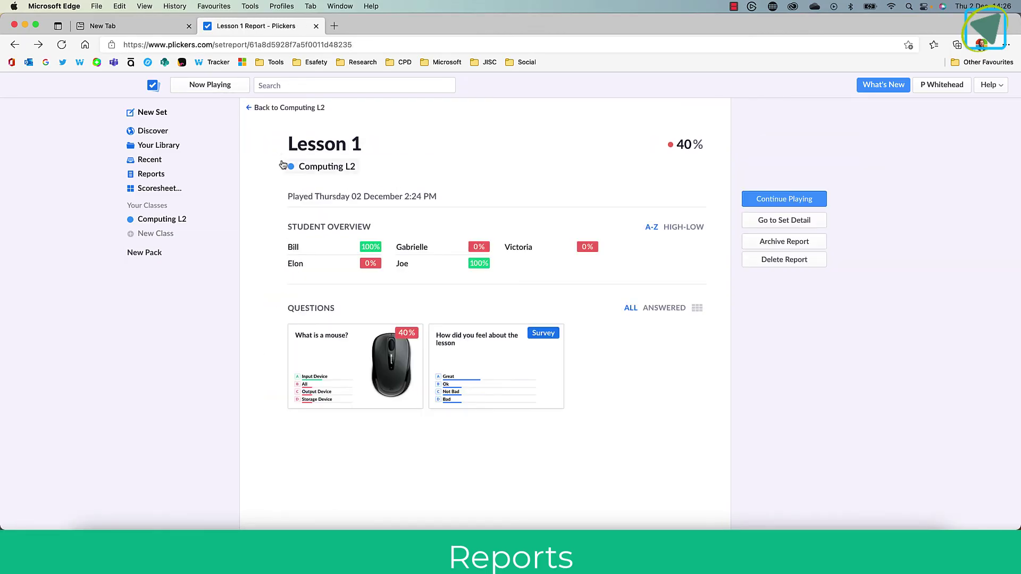
click(509, 372)
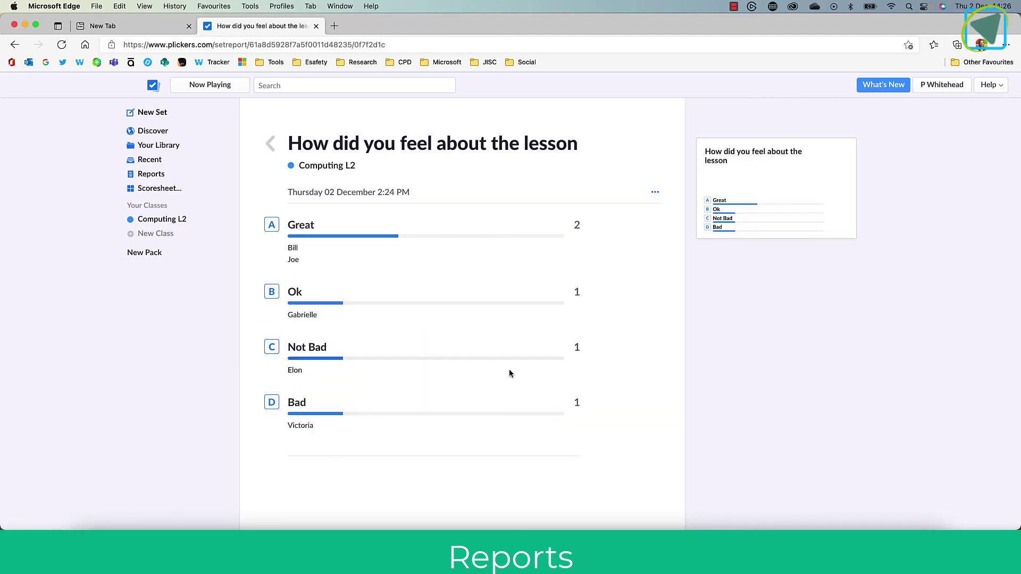